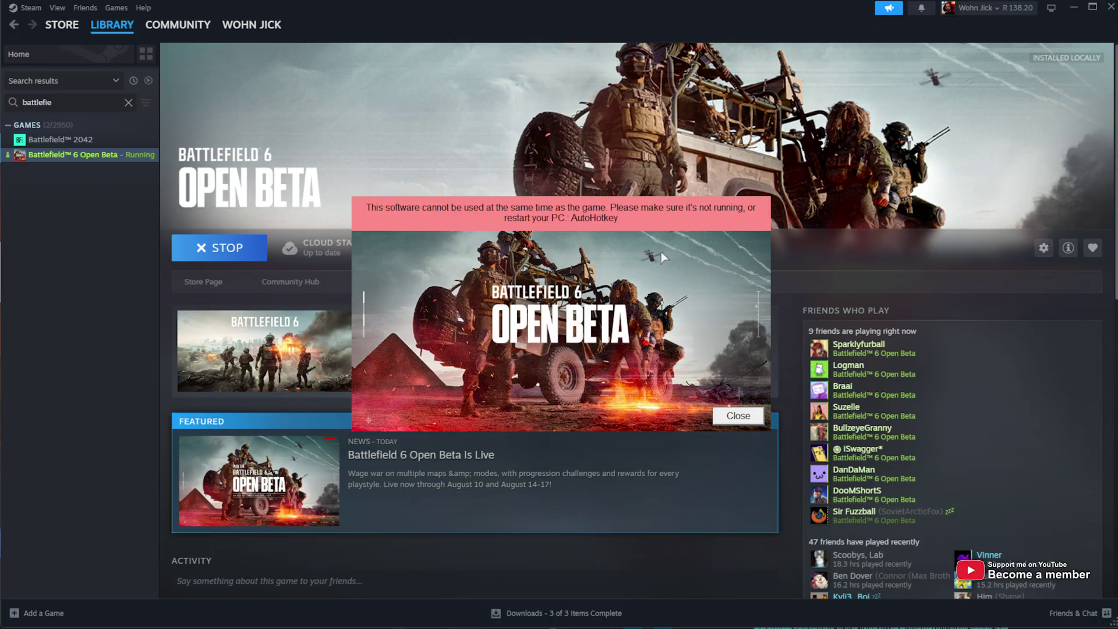
- Dismiss the AutoHotkey conflict warning, exit the AutoHotkey script from its tray icon, and check the hidden tray icons
left_click(738, 415)
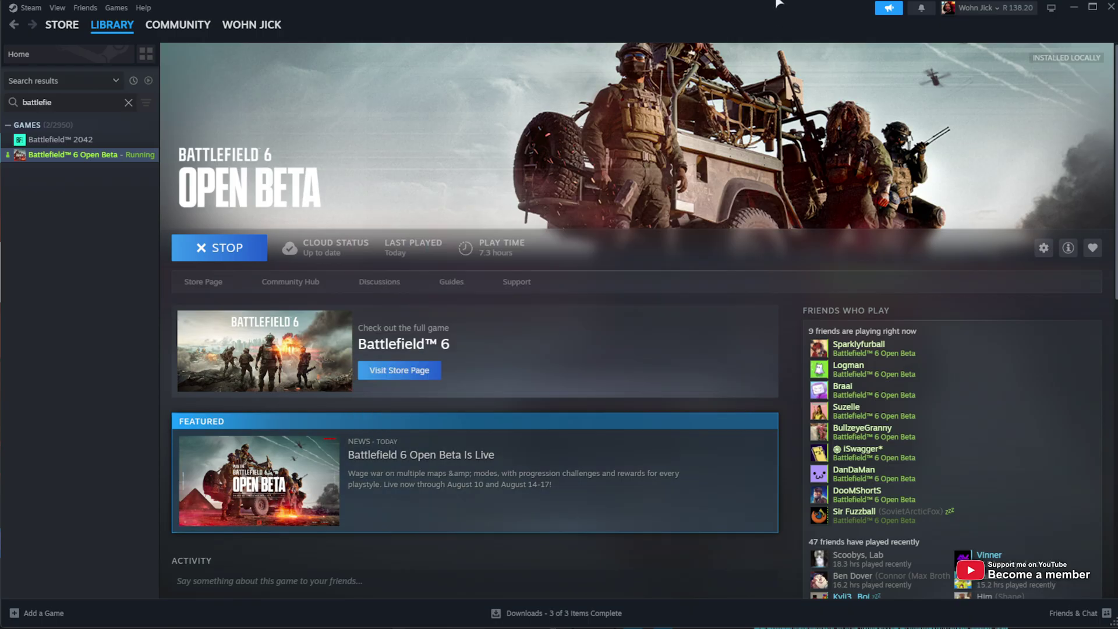
scroll(698, 378, "down", 5)
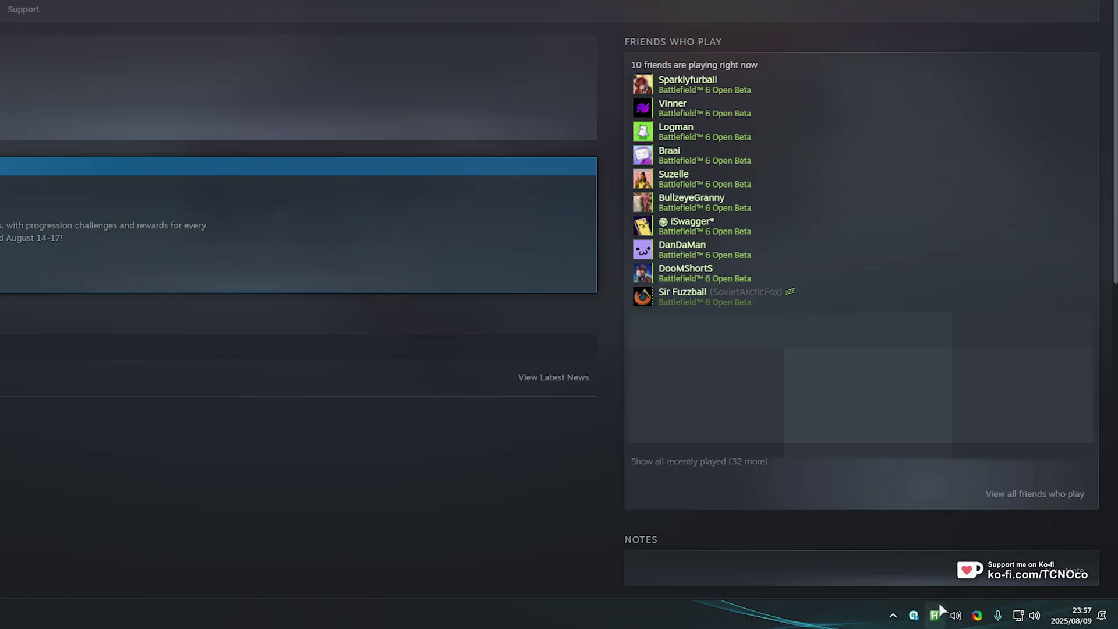
right_click(935, 616)
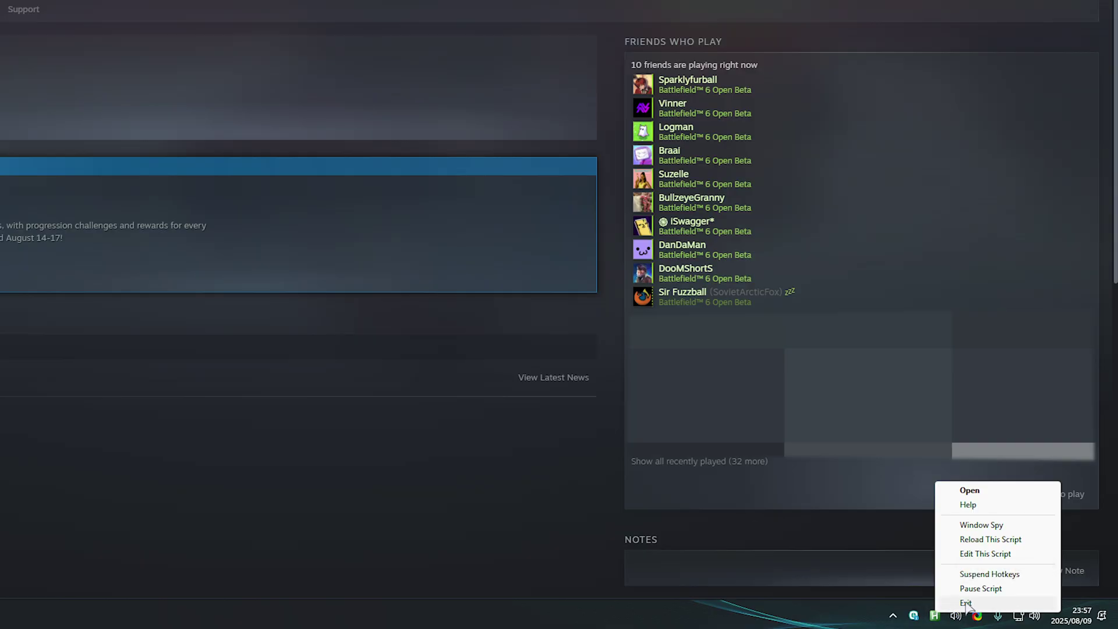
left_click(988, 603)
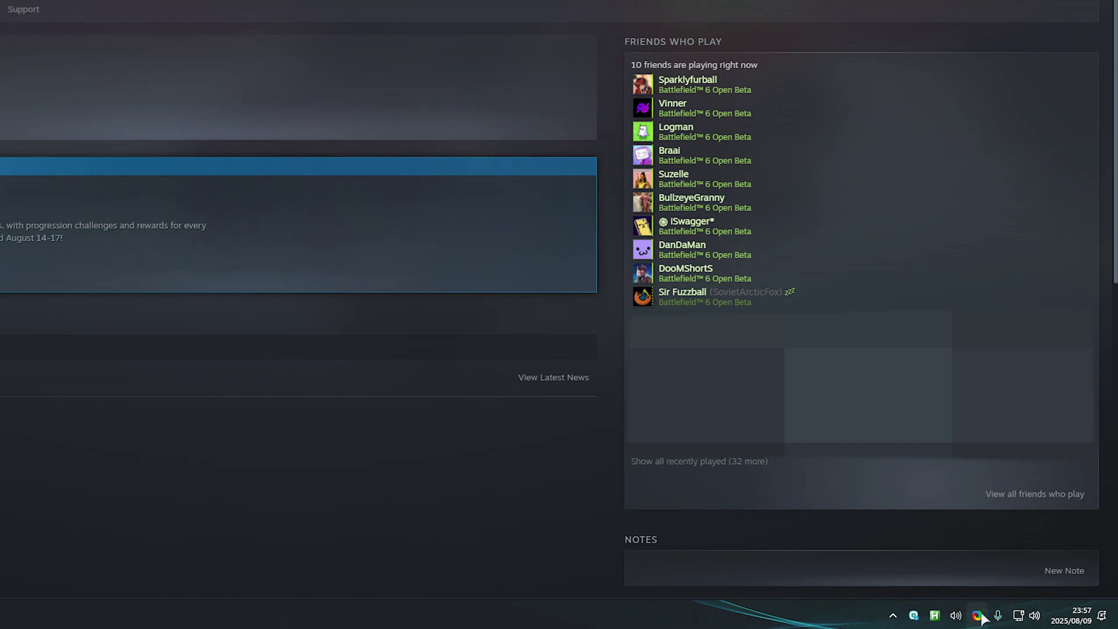
left_click(893, 617)
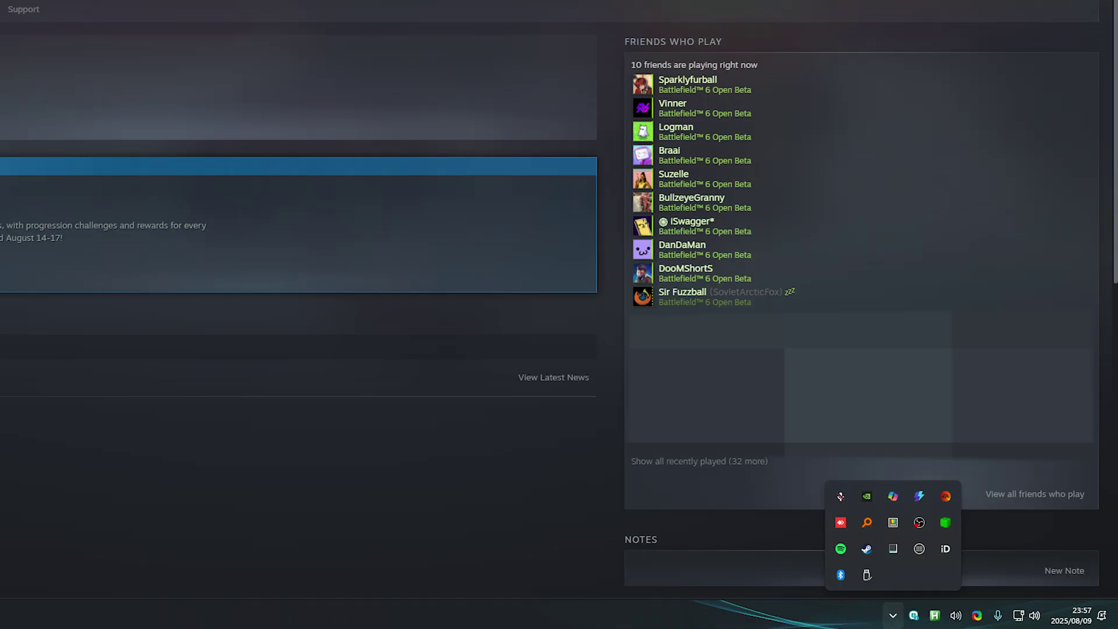
left_click(686, 613)
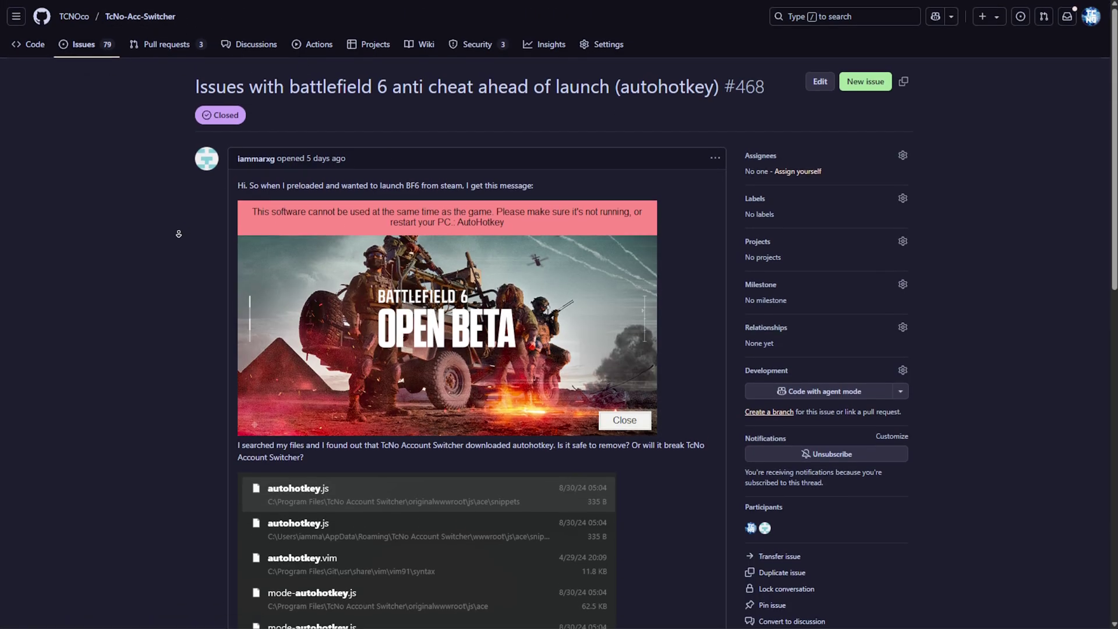
- Scroll down and back up through the AHK_MicMute README on GitHub
middle_click(180, 250)
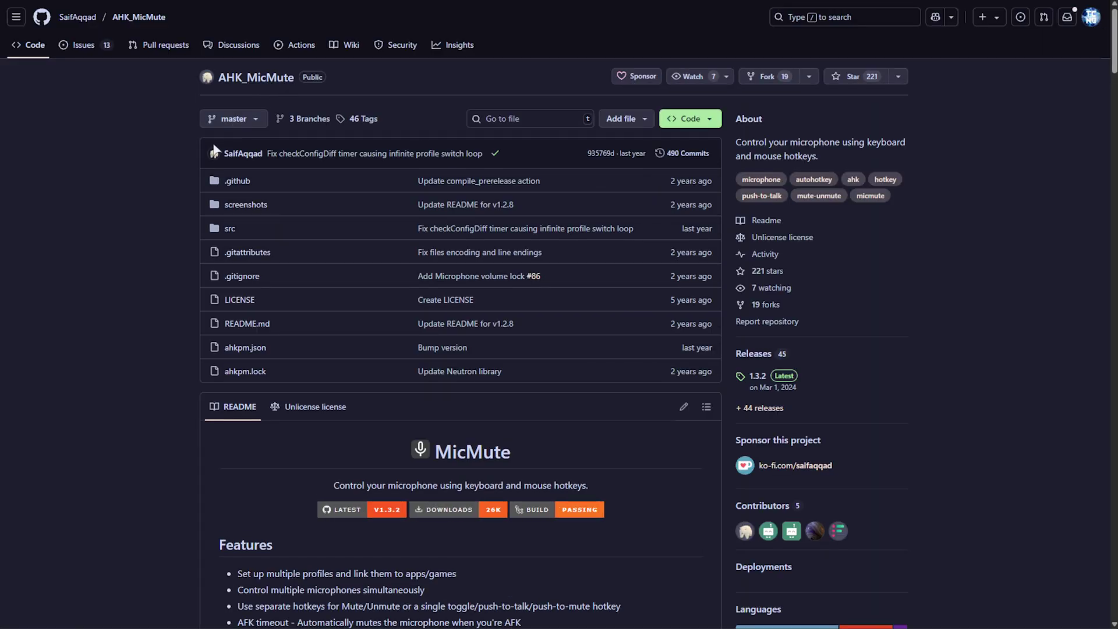
scroll(351, 232, "down", 4)
scroll(353, 235, "down", 3)
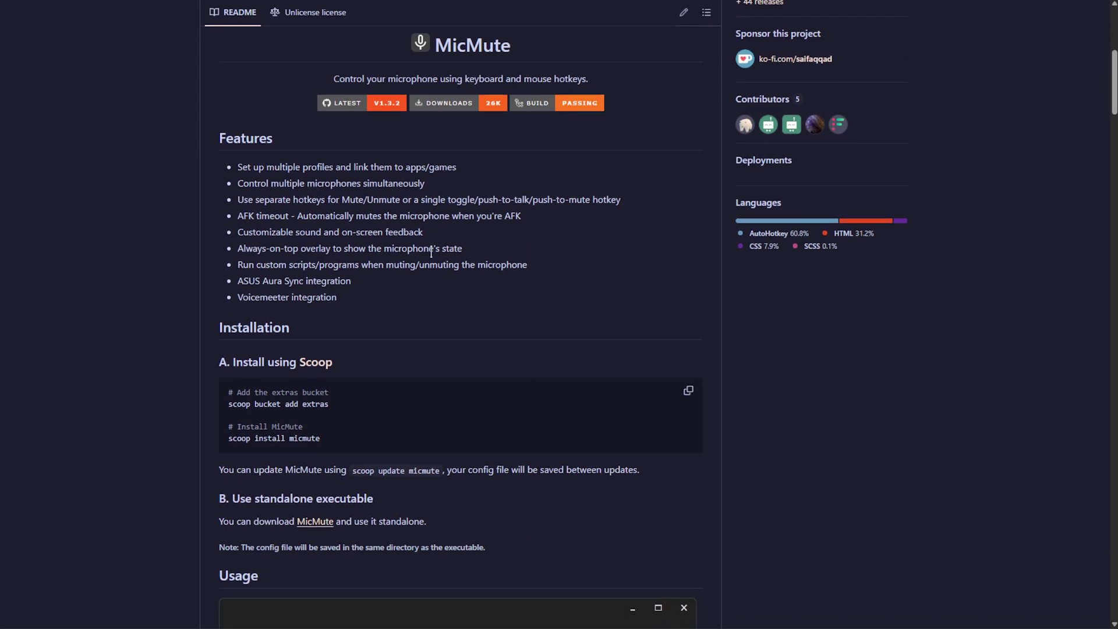
scroll(563, 256, "down", 10)
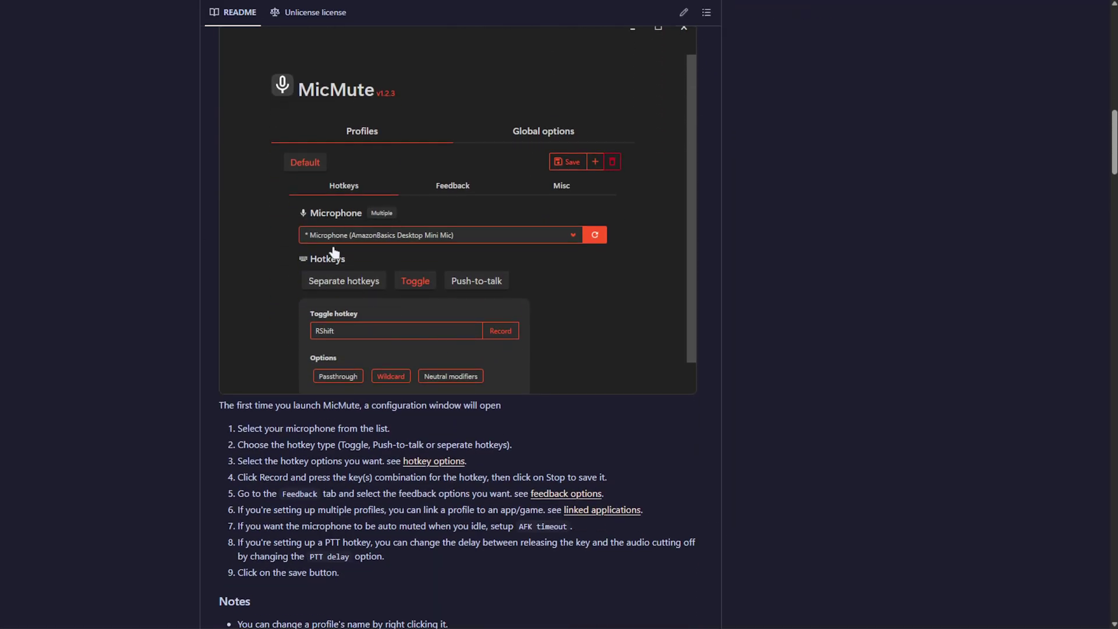
scroll(362, 281, "up", 1)
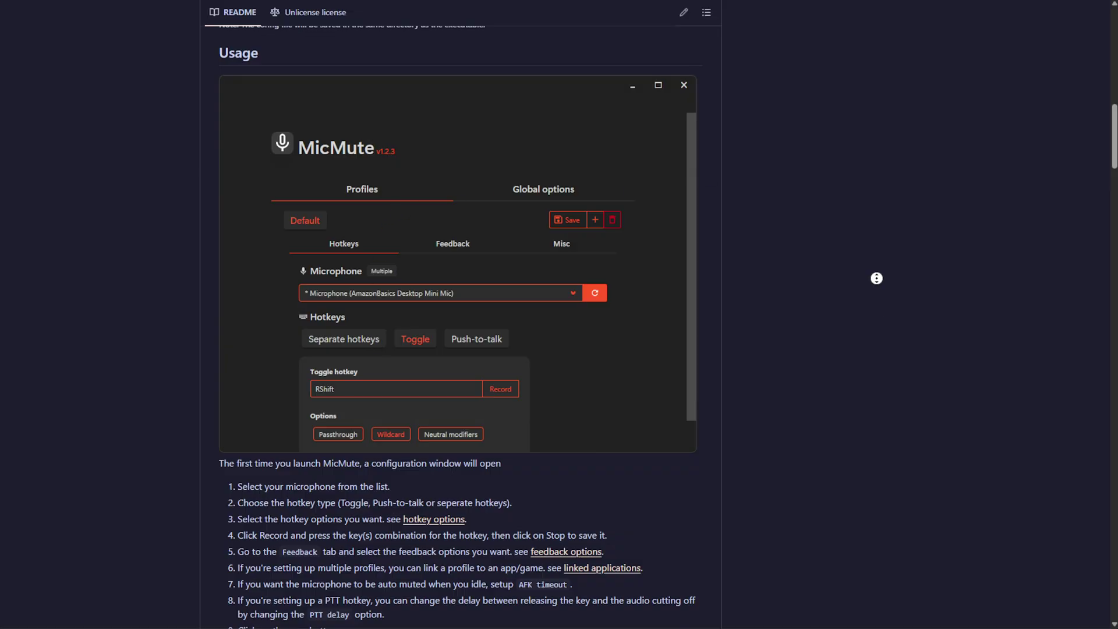
scroll(871, 330, "up", 1)
scroll(871, 330, "up", 3)
scroll(850, 385, "up", 10)
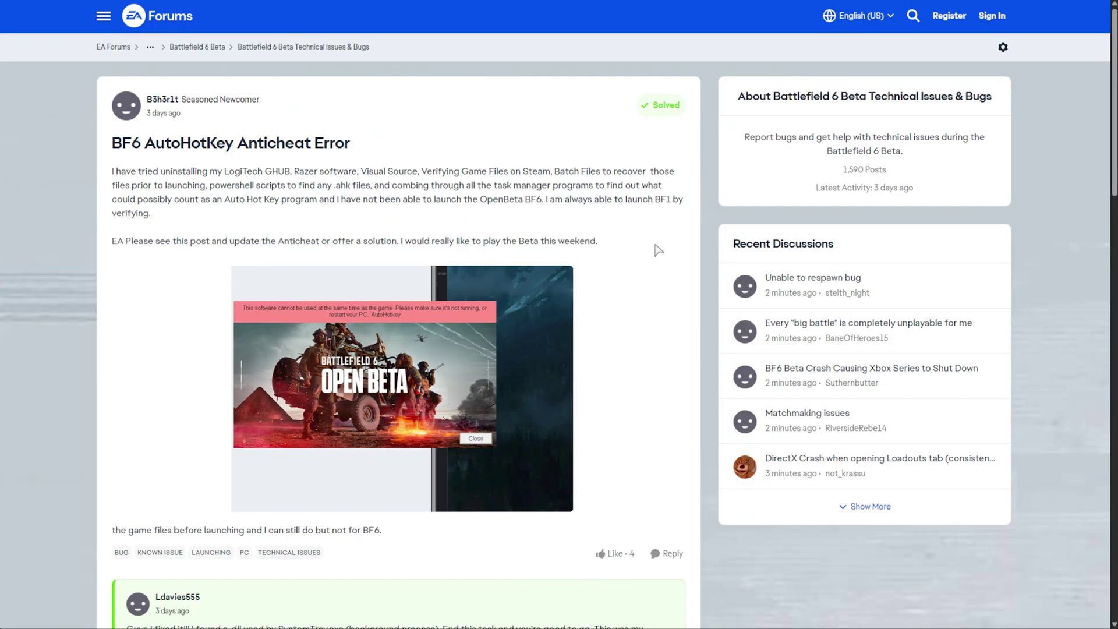
- Highlight the suspects named in the replies: GHUB, SCUF controller, JaxCore, Droptop and Rainmeter
scroll(595, 202, "down", 9)
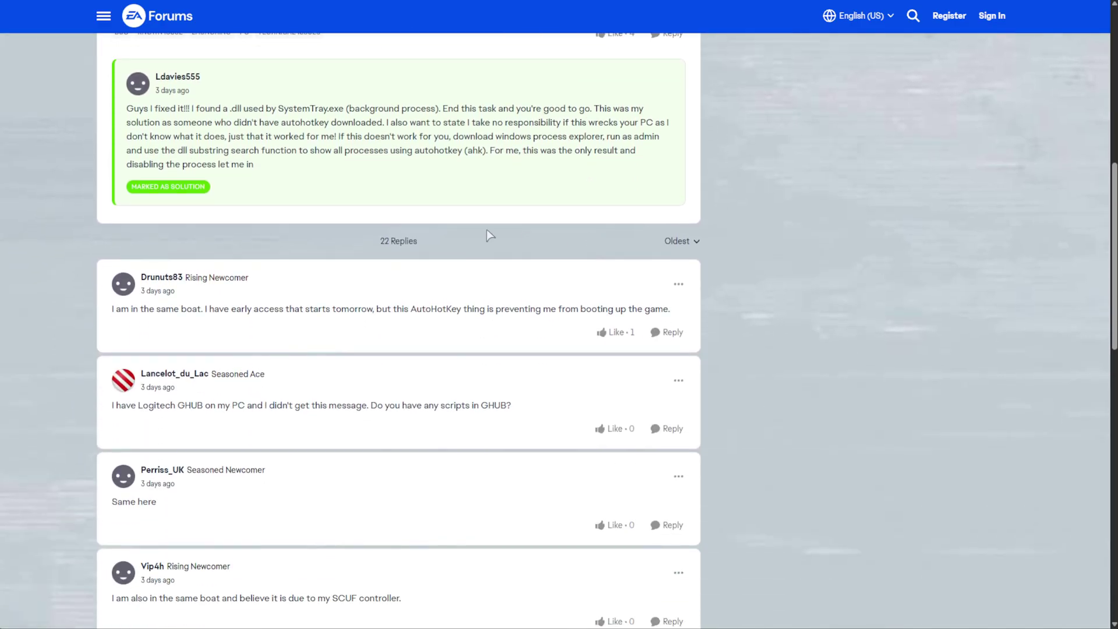
left_click_drag(285, 110, 356, 111)
scroll(346, 295, "down", 5)
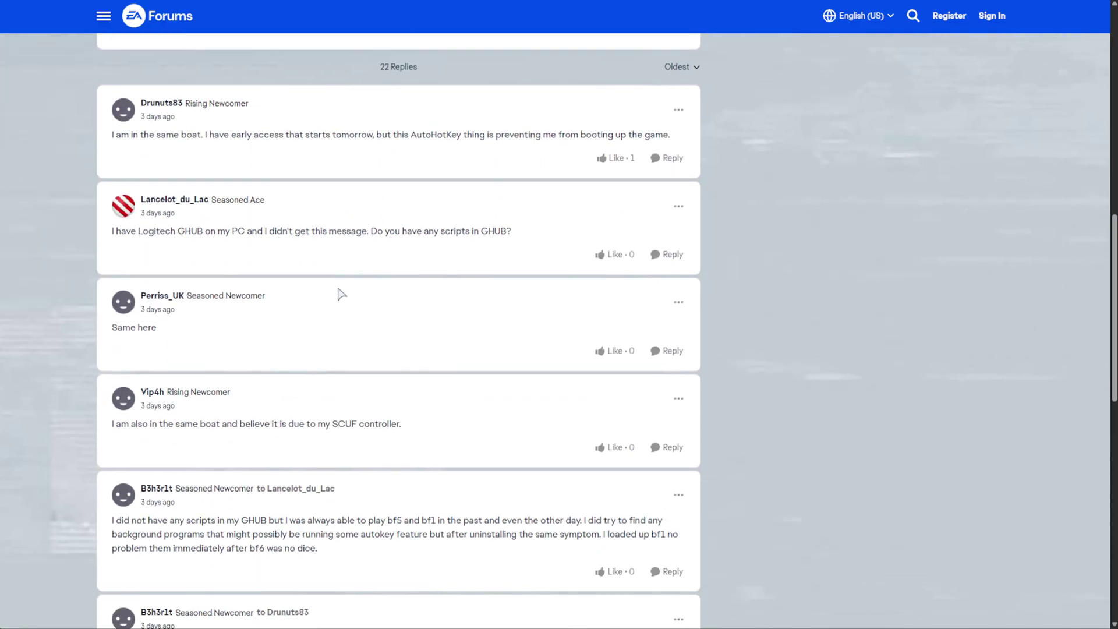
double_click(493, 115)
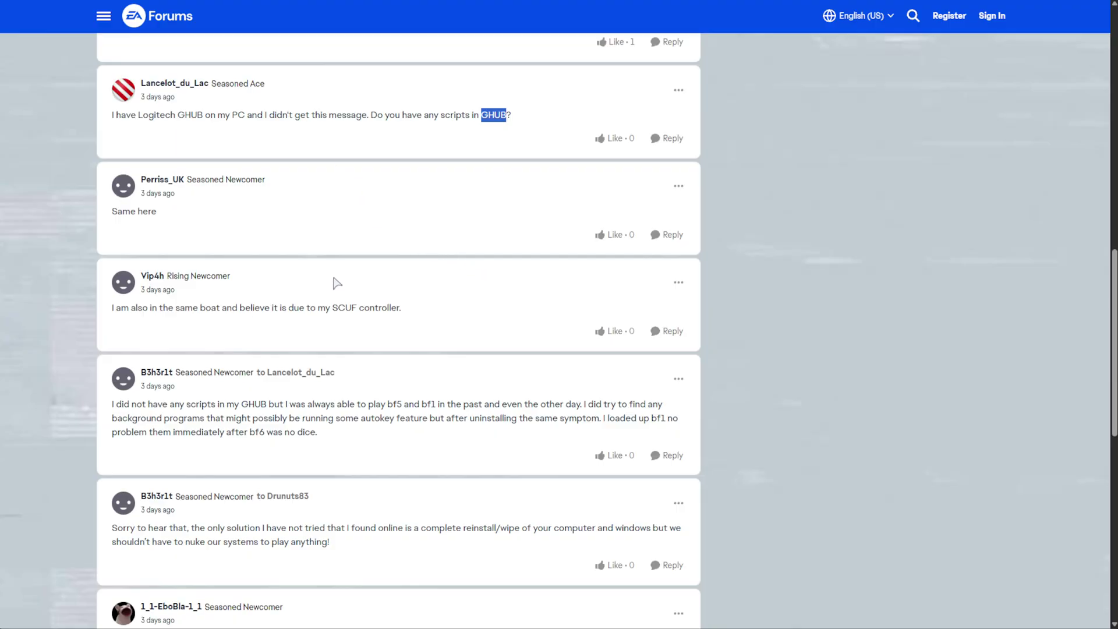
scroll(343, 291, "down", 1)
left_click_drag(332, 249, 400, 249)
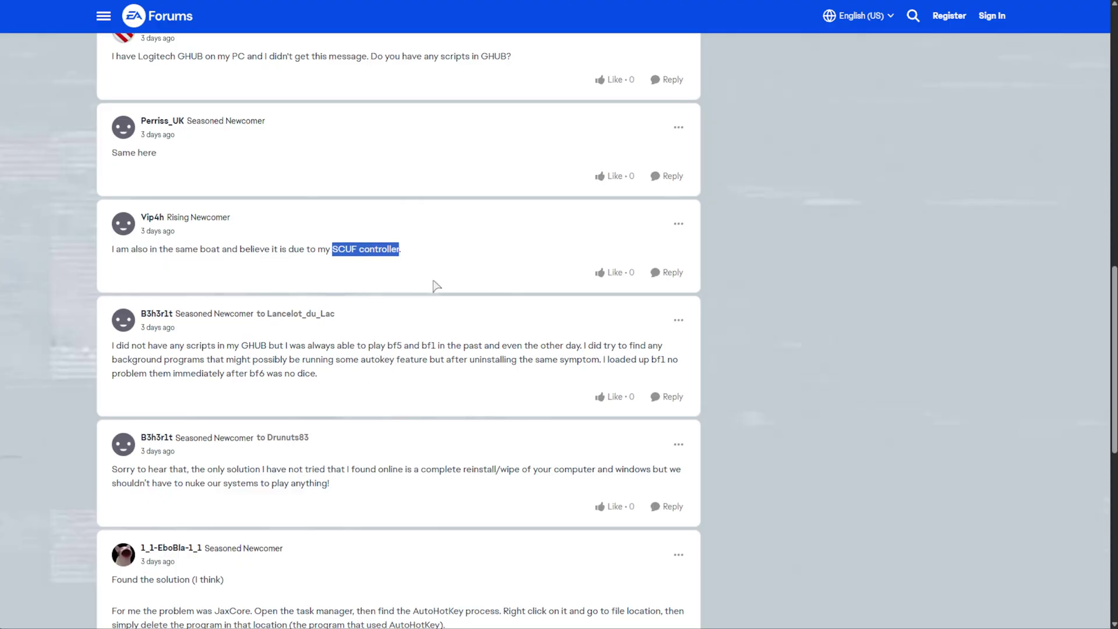
scroll(437, 287, "down", 4)
double_click(232, 379)
scroll(378, 474, "down", 5)
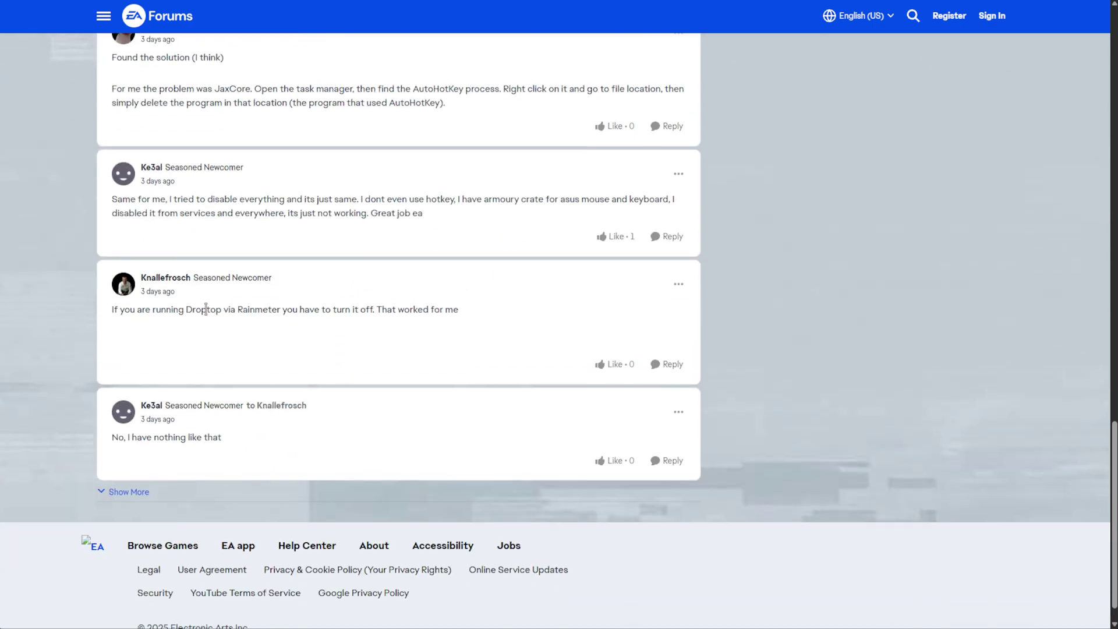
double_click(205, 309)
double_click(262, 309)
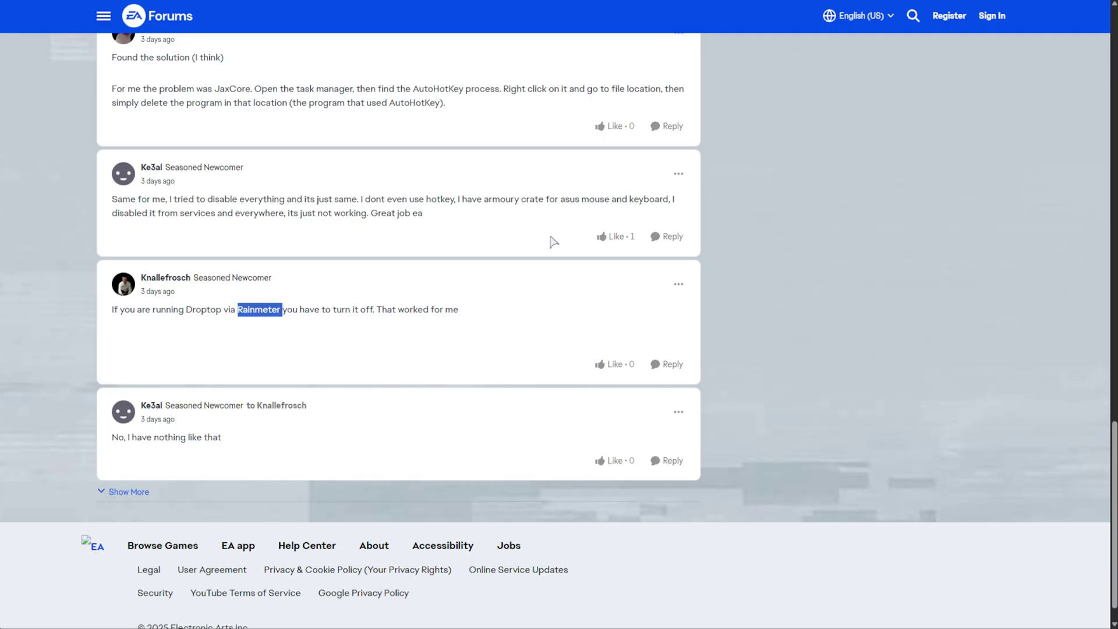
- Scroll back up to the thread's original post and its error screenshot
scroll(748, 231, "up", 15)
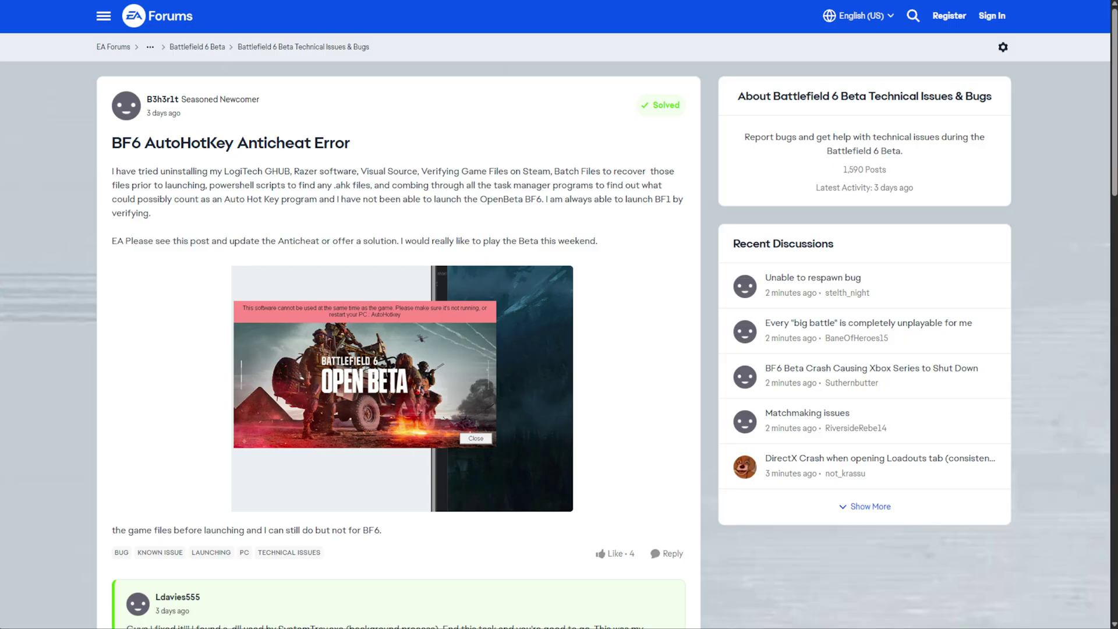
- Open Task Manager from the taskbar and scan the Processes list, inspecting BraveSoftware Update without ending it
right_click(608, 627)
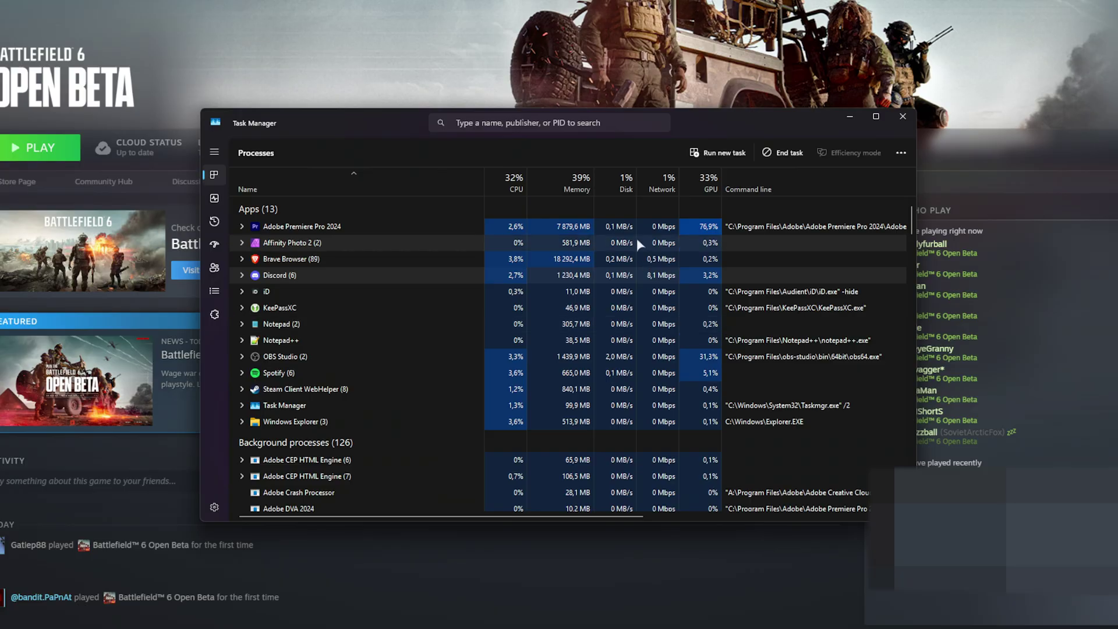
left_click(361, 225)
key("alt")
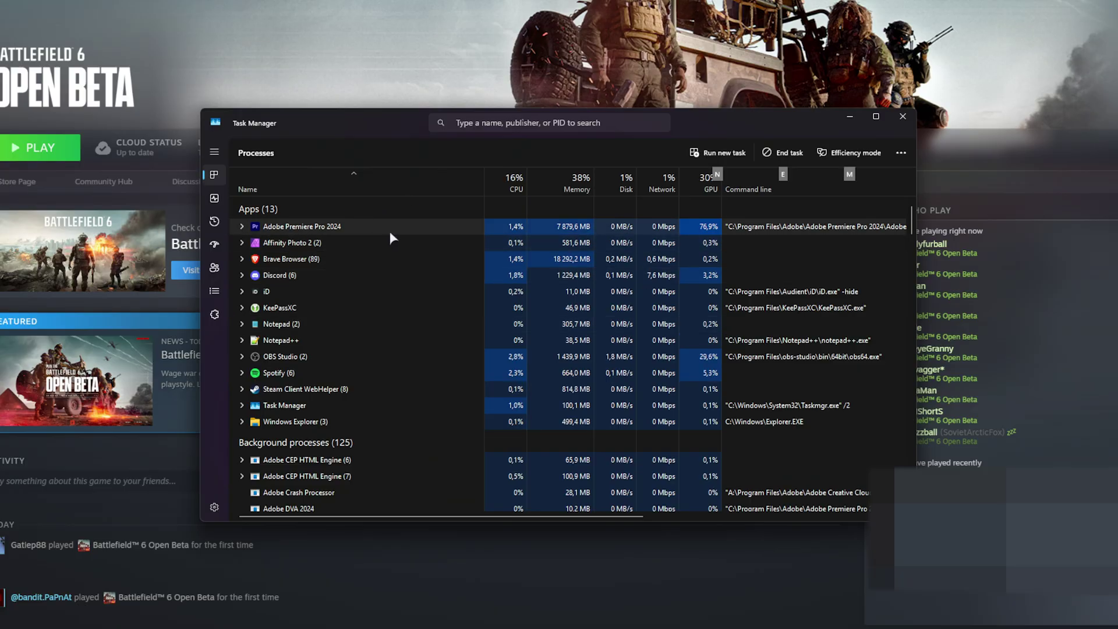
scroll(407, 332, "down", 3)
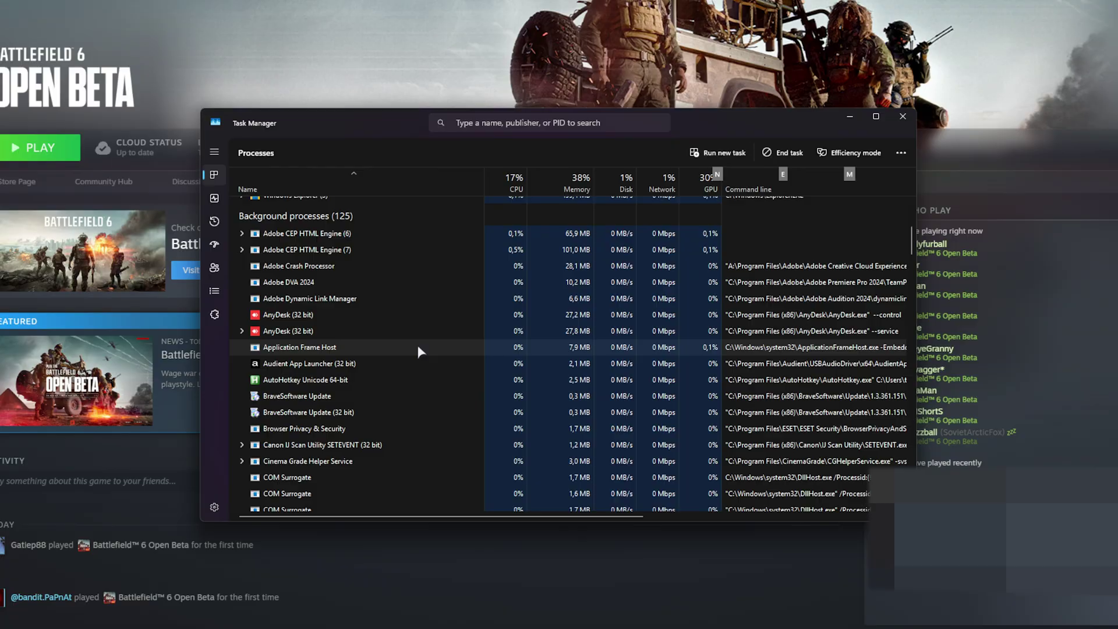
scroll(419, 349, "down", 4)
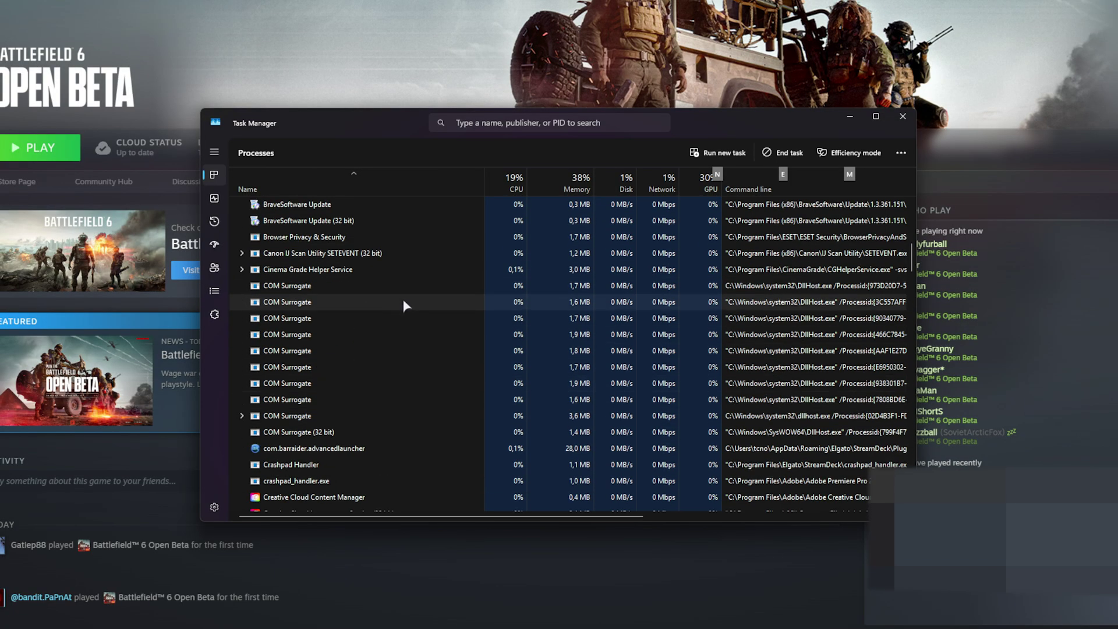
scroll(320, 417, "up", 2)
right_click(320, 315)
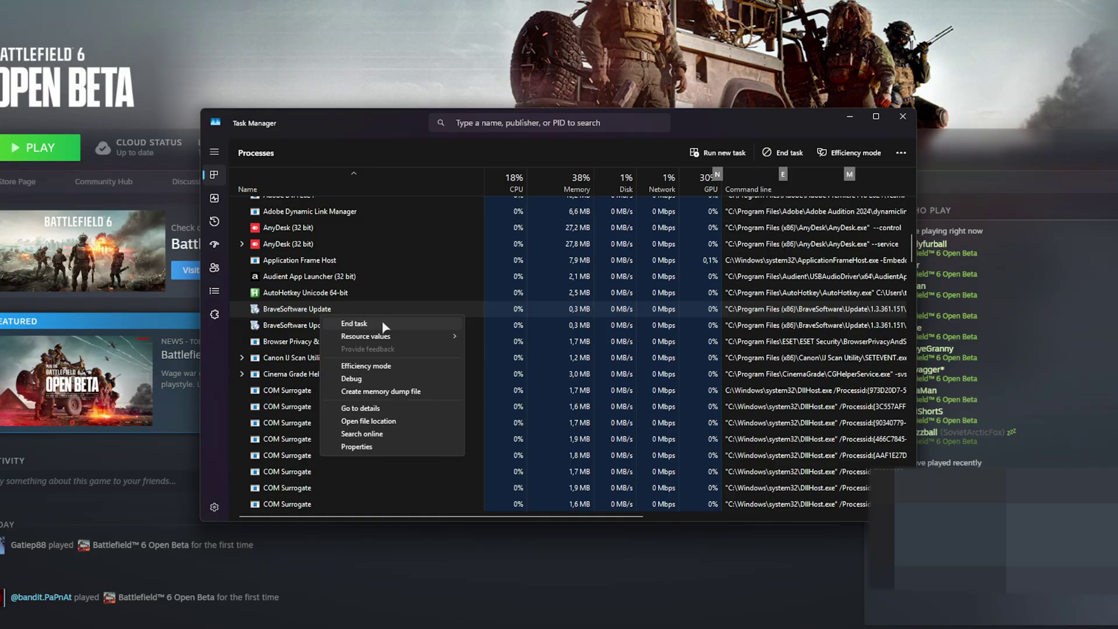
left_click(349, 274)
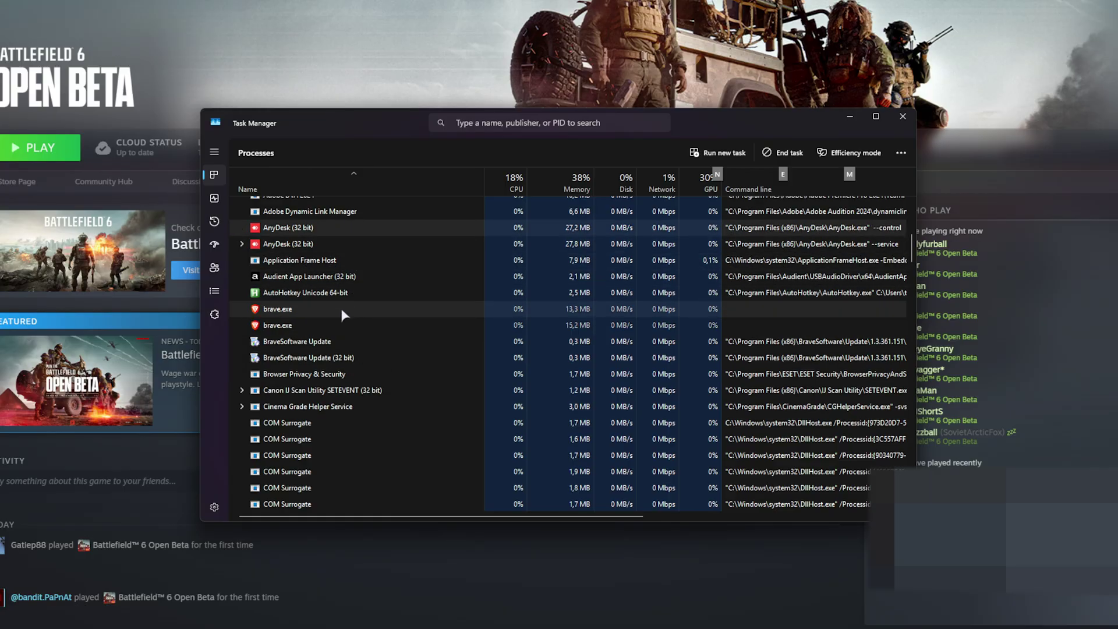
scroll(301, 323, "down", 10)
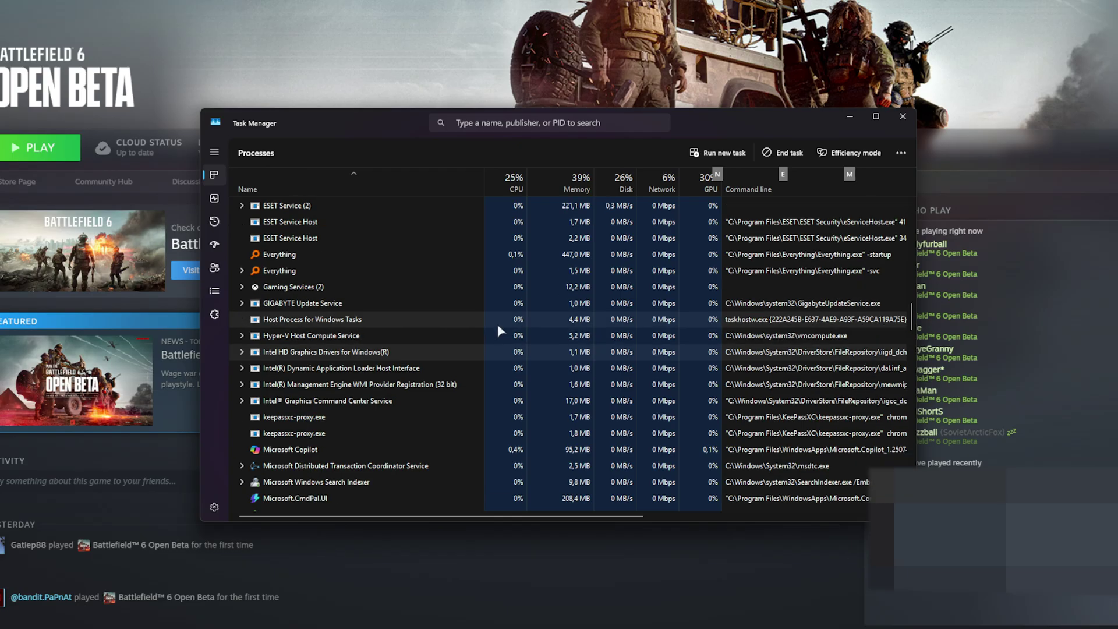
- Close the Task Manager window to reveal the Battlefield 6 Open Beta library page
left_click(901, 124)
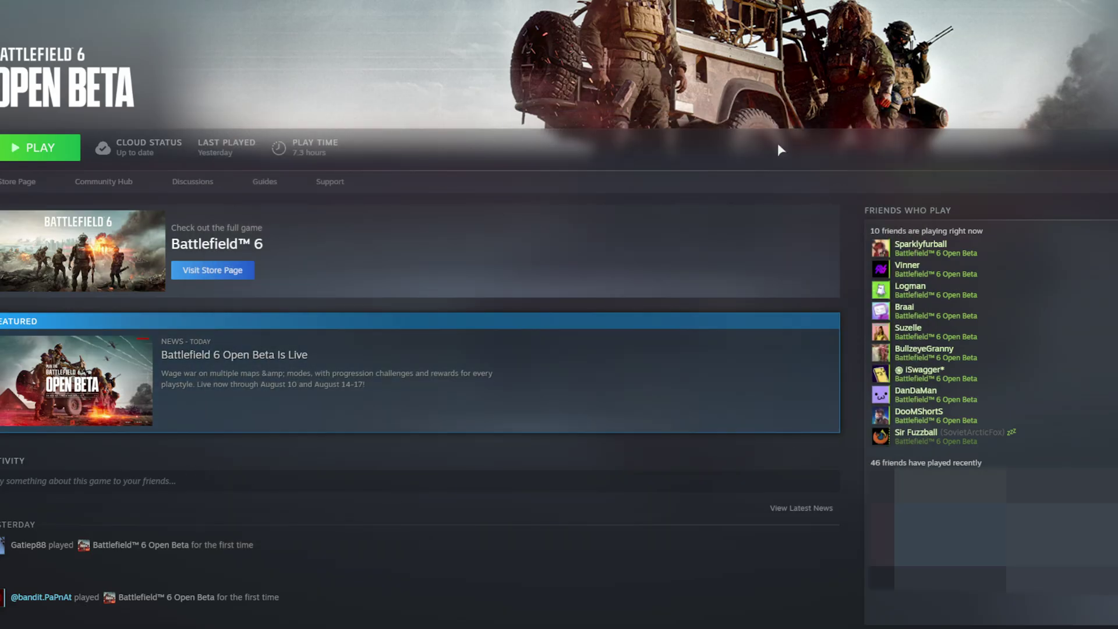